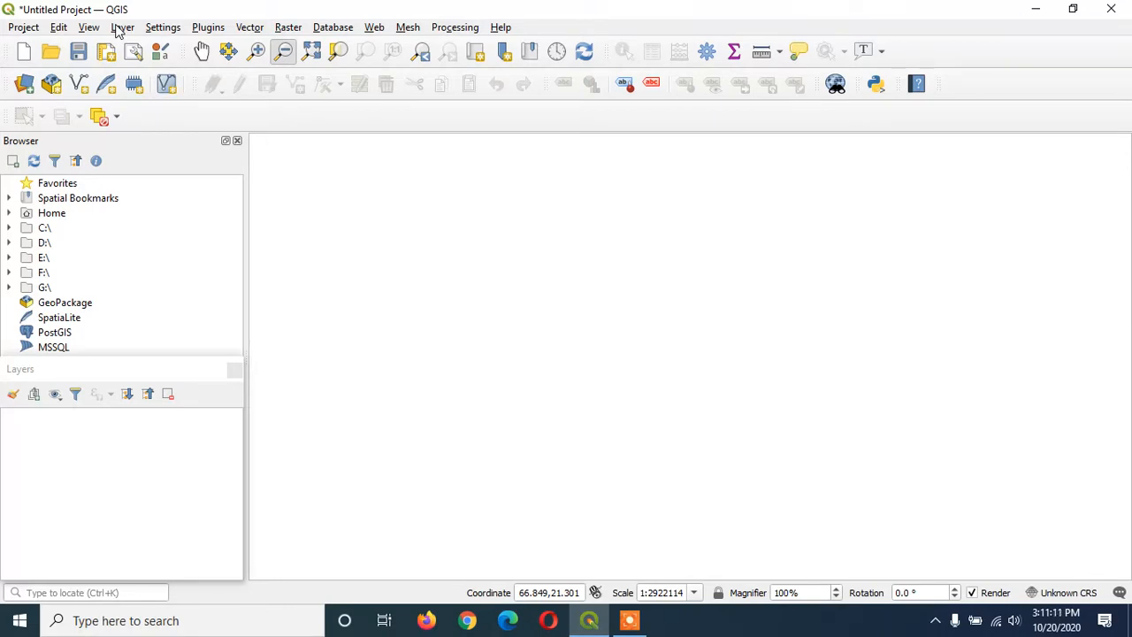
Step: Add the gujarat_highway.shp file from the Gujarat Highway folder to the project as a vector layer
left_click(120, 31)
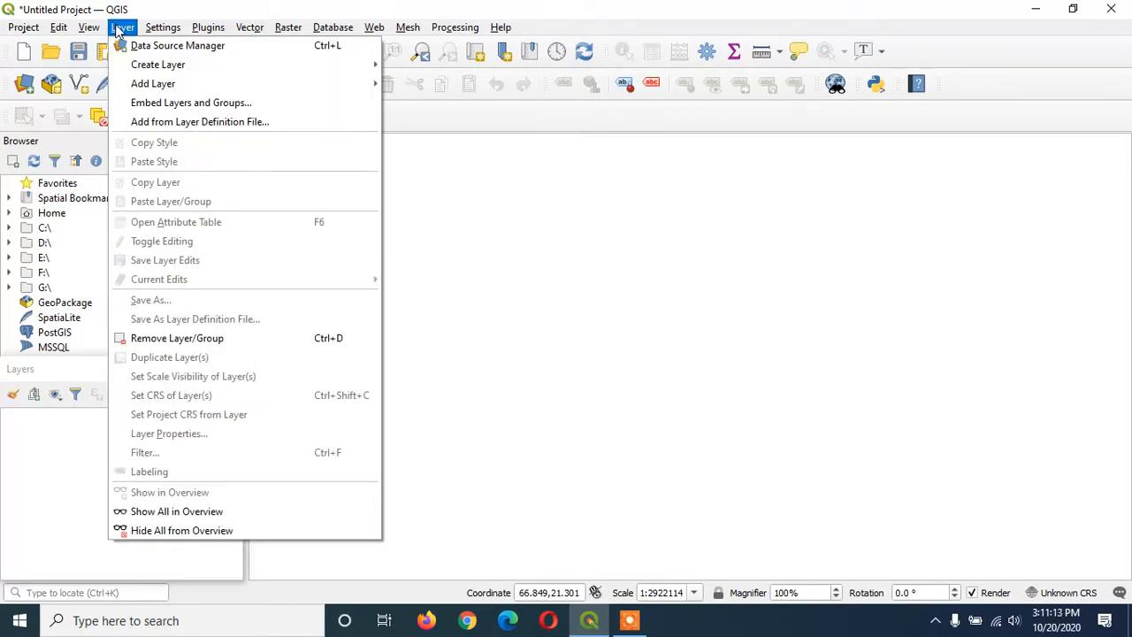
mouse_move(180, 85)
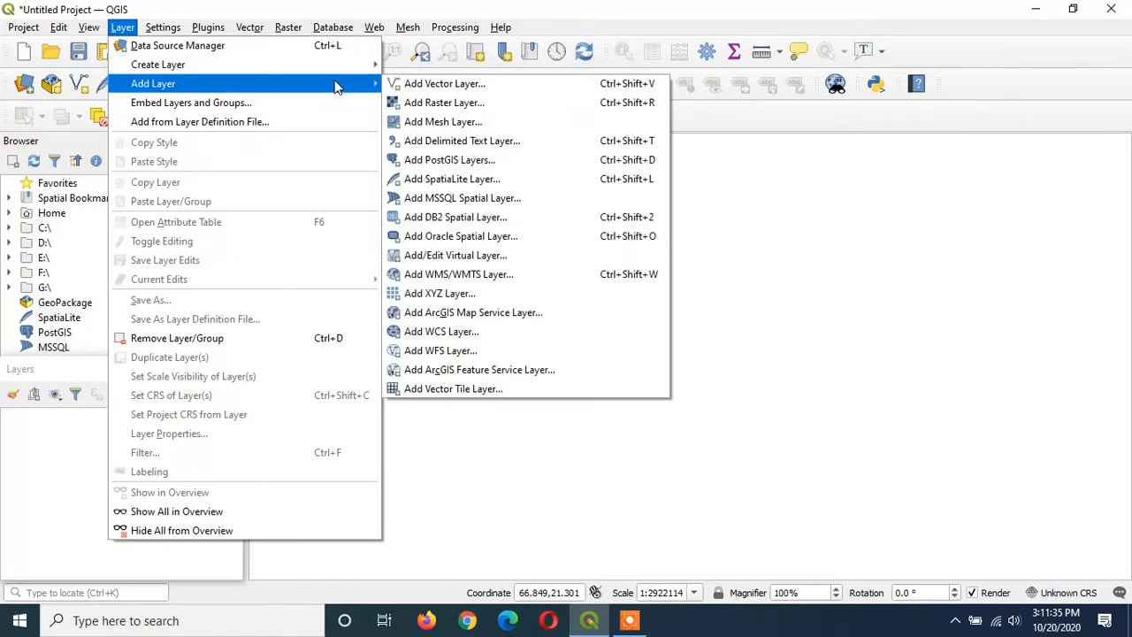
left_click(422, 85)
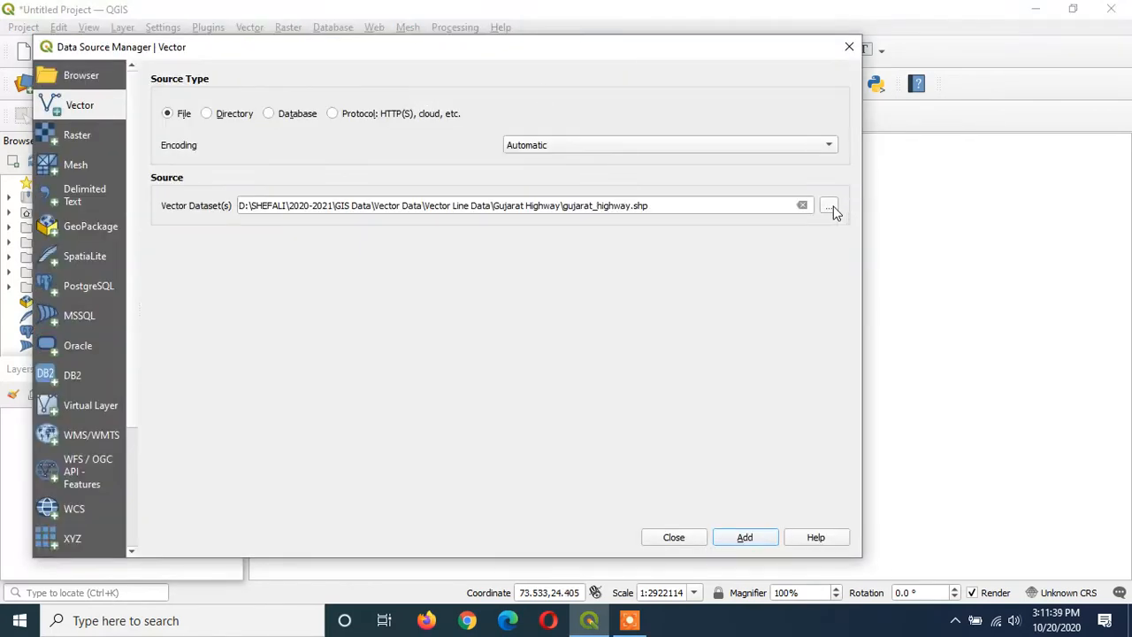
left_click(829, 205)
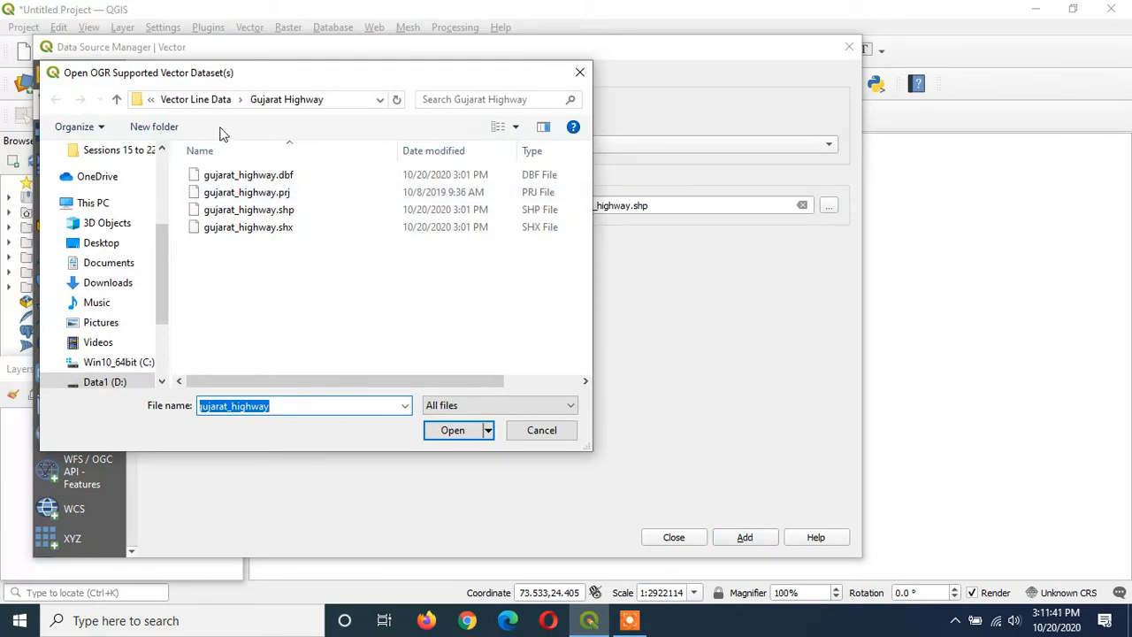
left_click(116, 100)
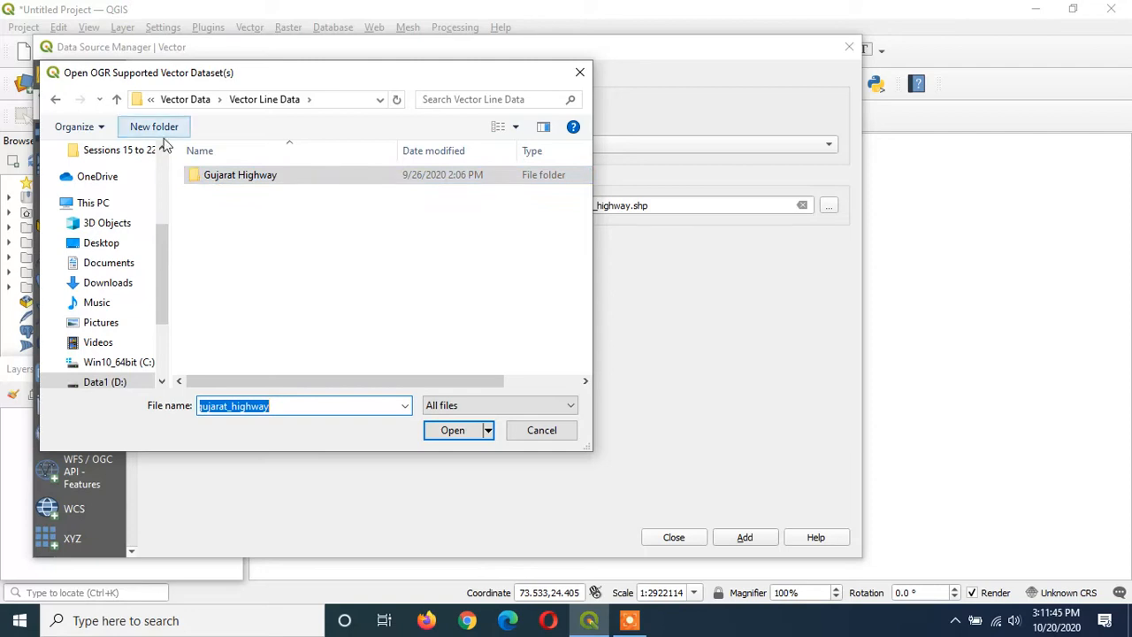
left_click(116, 99)
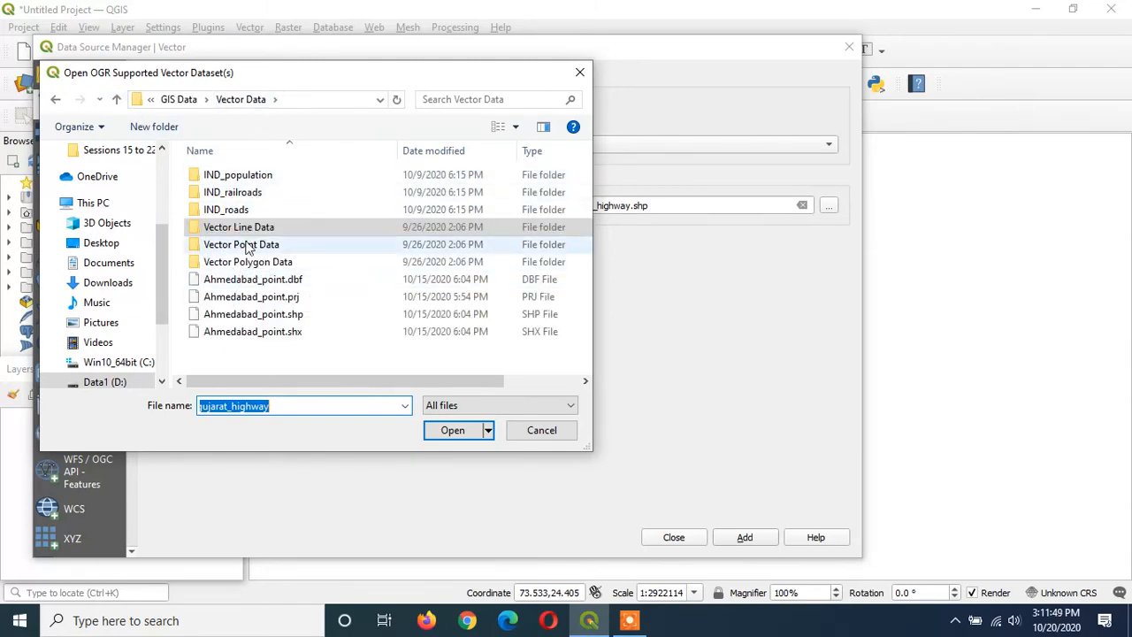
double_click(228, 230)
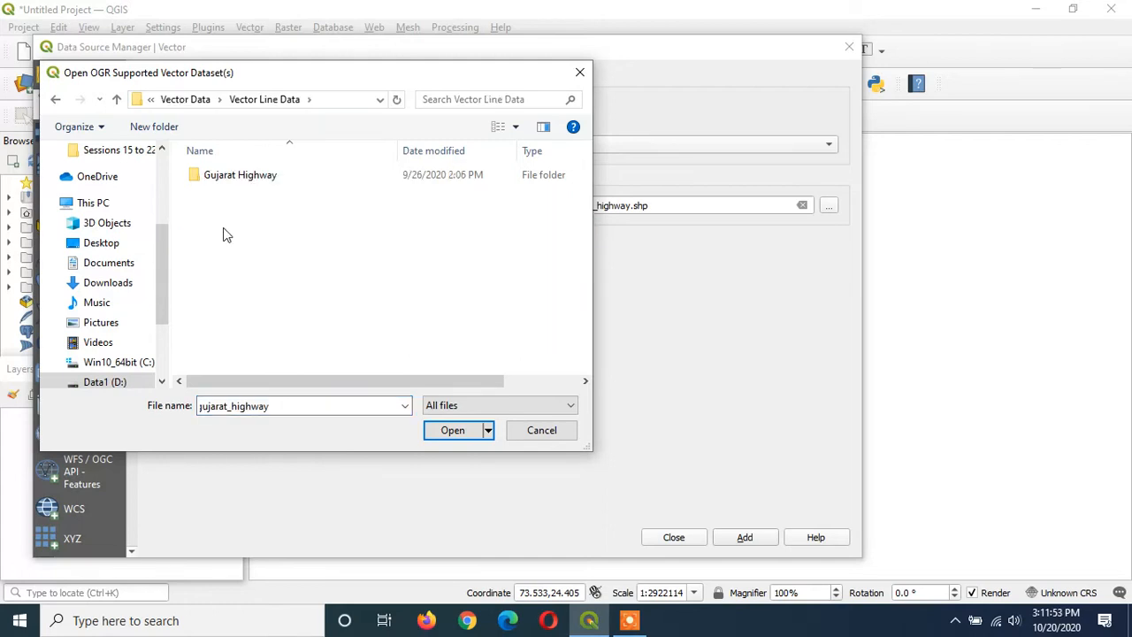
double_click(209, 178)
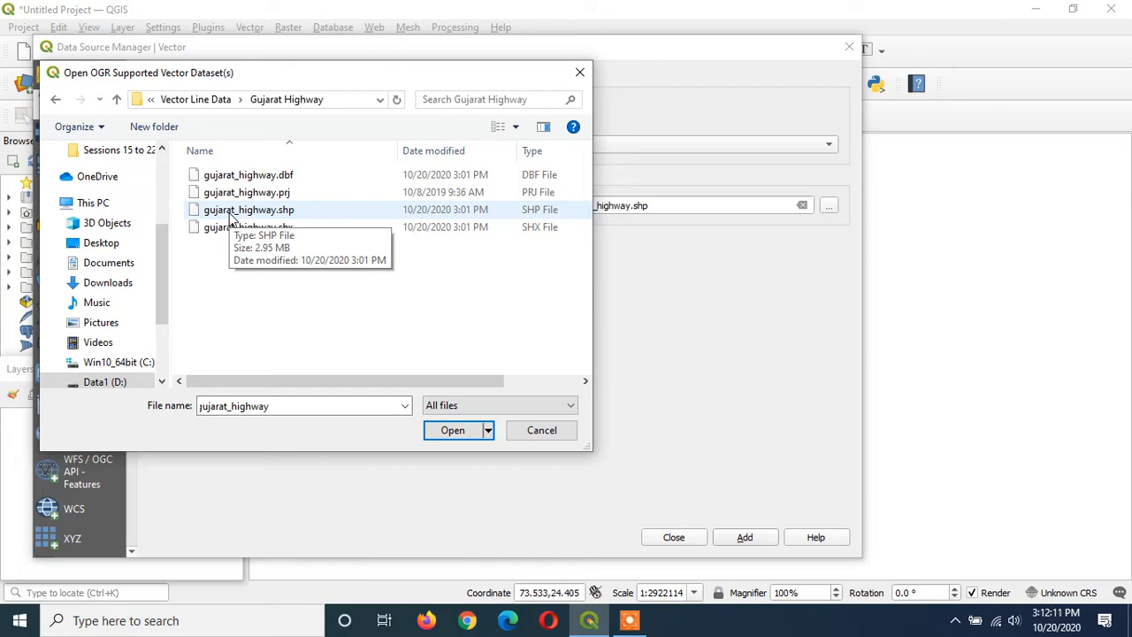
left_click(233, 215)
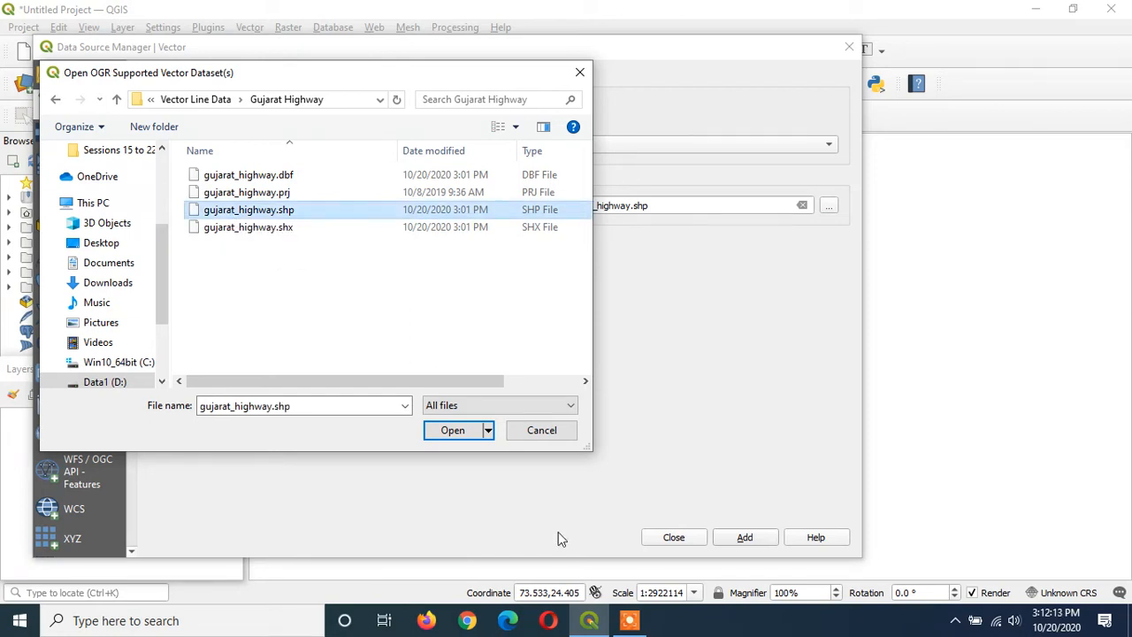
left_click(447, 435)
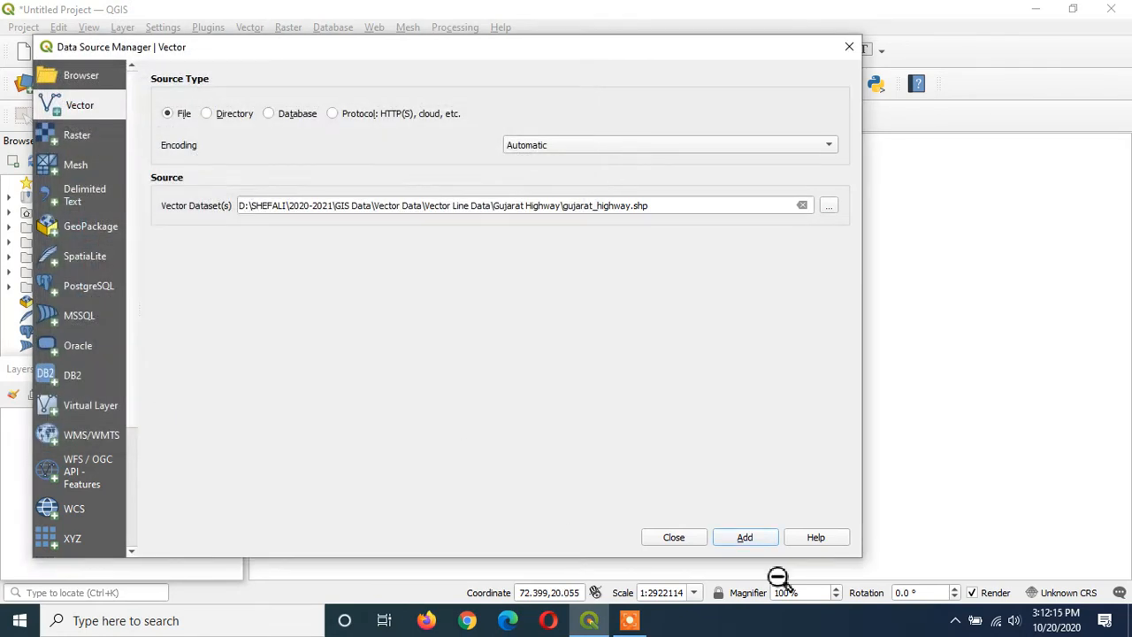
left_click(744, 538)
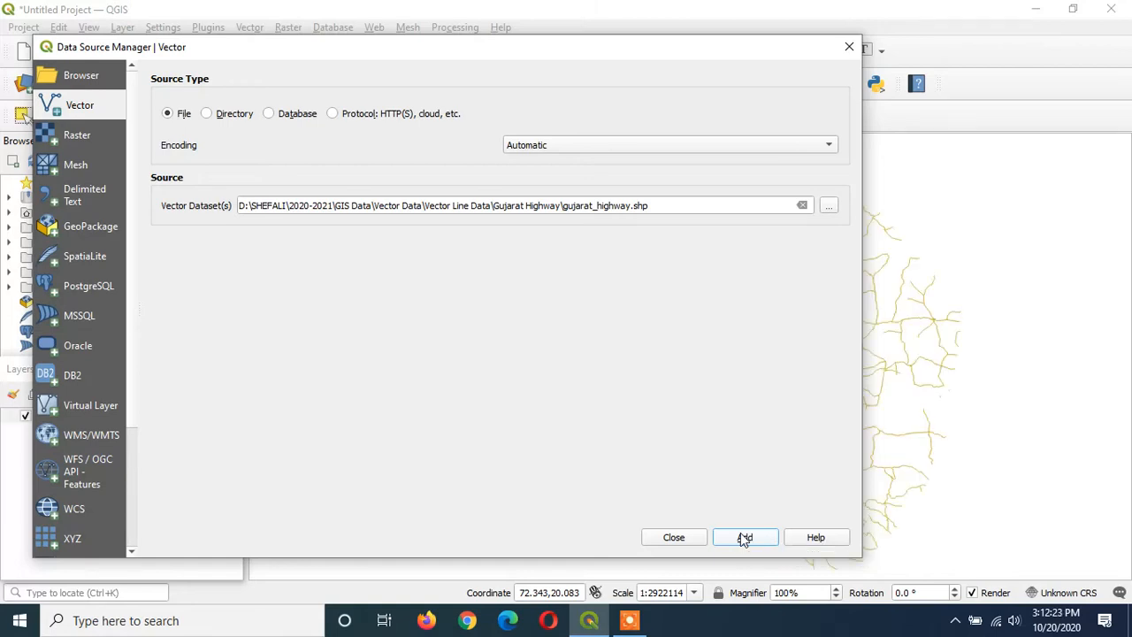
left_click(694, 539)
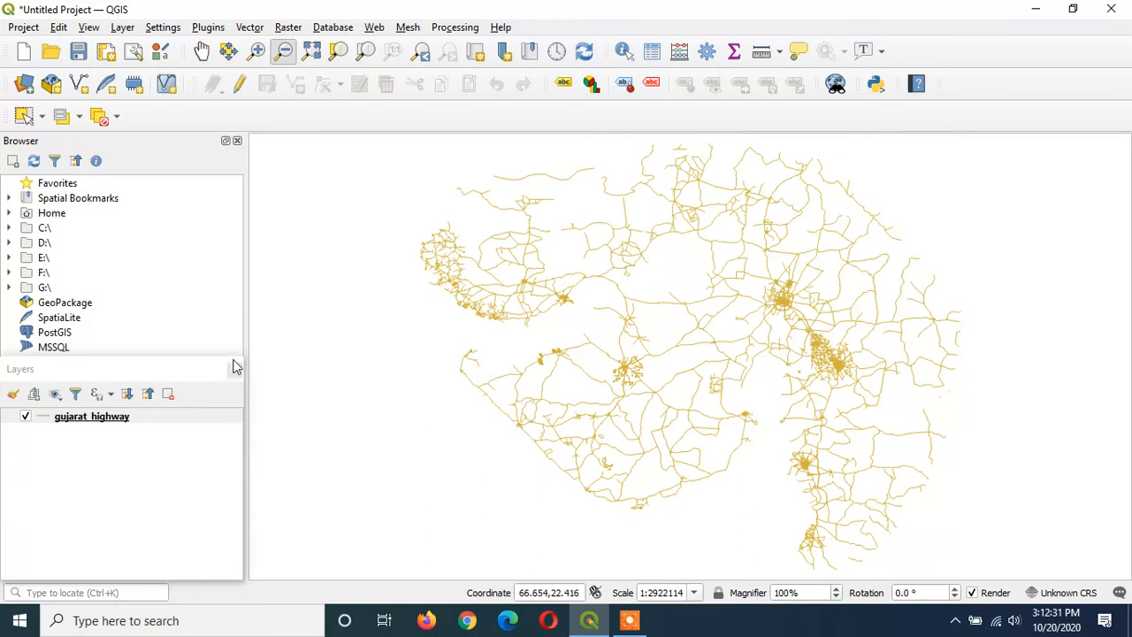
Step: Enable editing on the gujarat_highway layer and draw a wavy, roughly horizontal line feature in the western gap of the road network
left_click(77, 422)
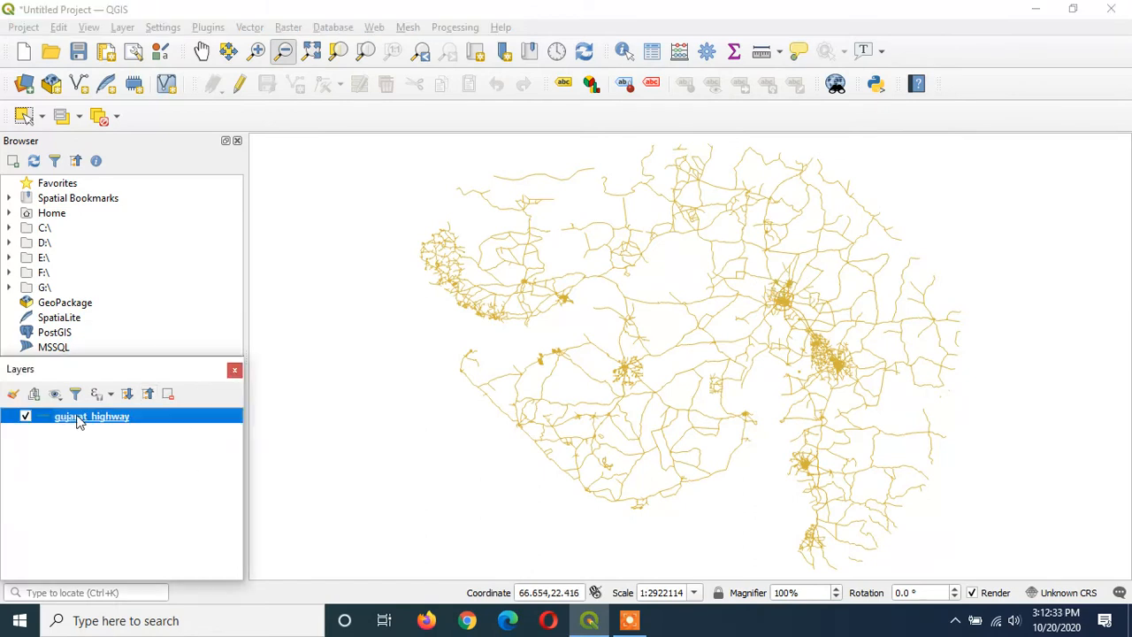
left_click(238, 88)
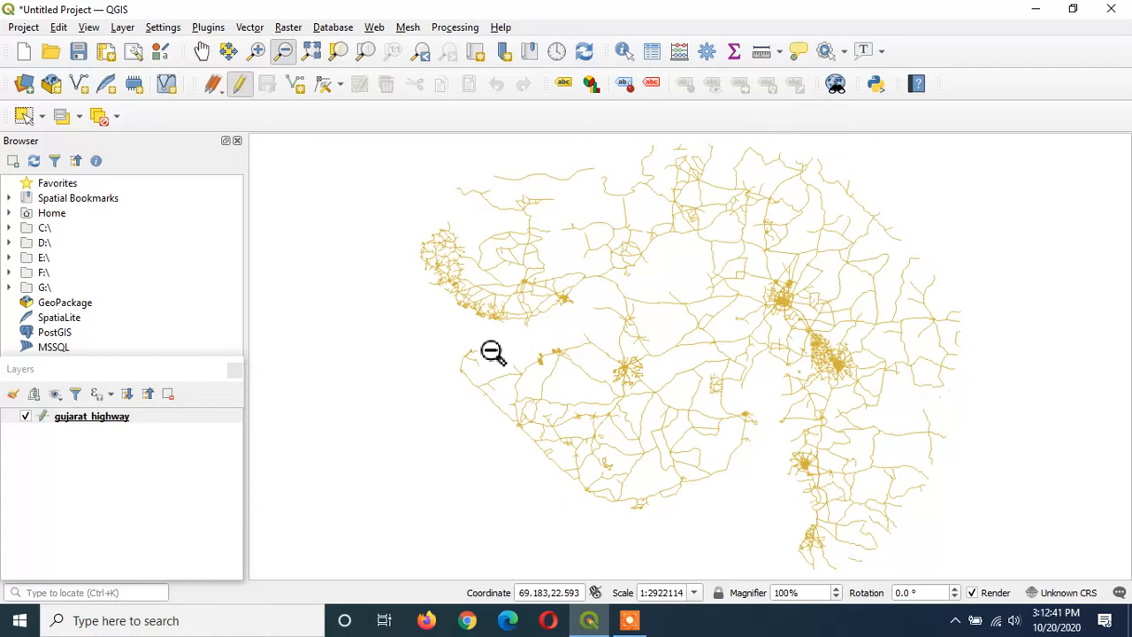
left_click(246, 91)
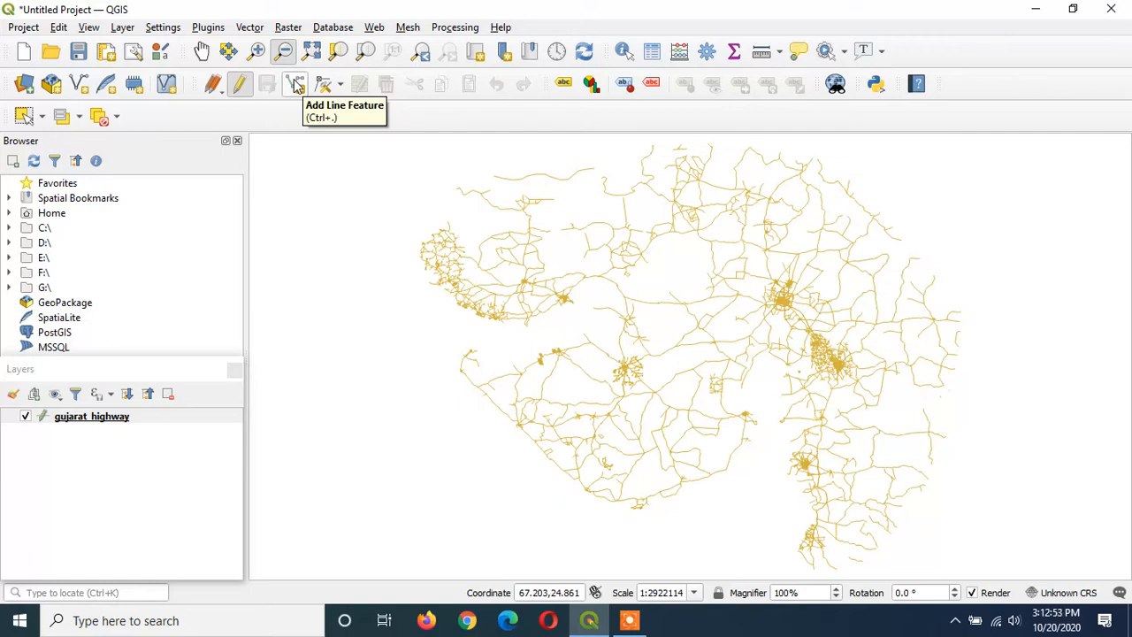
left_click(297, 84)
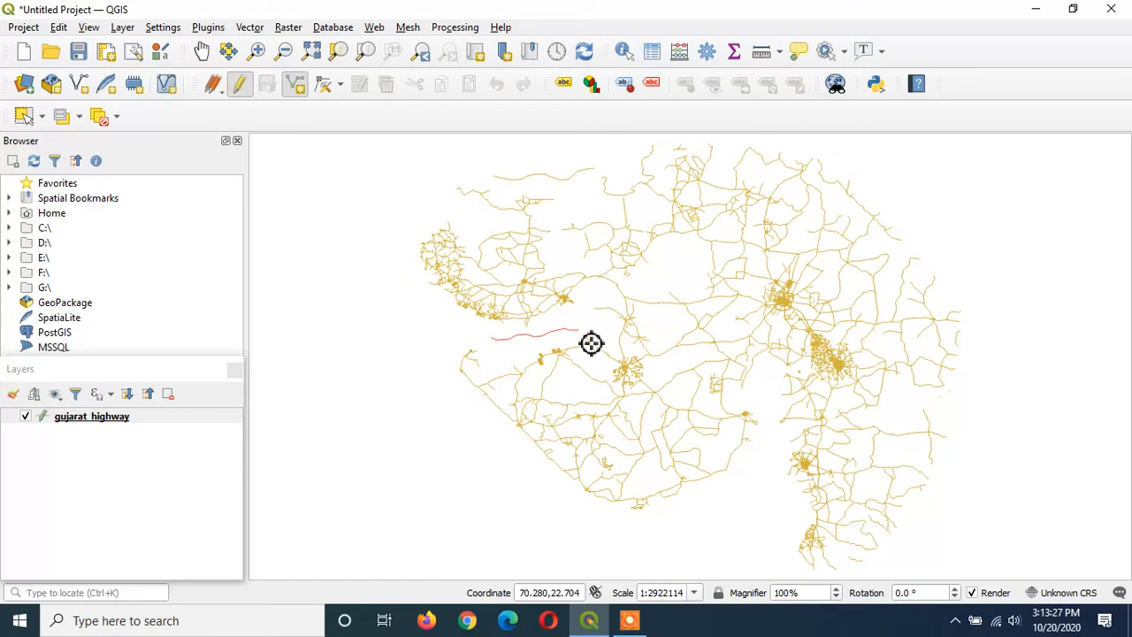
right_click(591, 343)
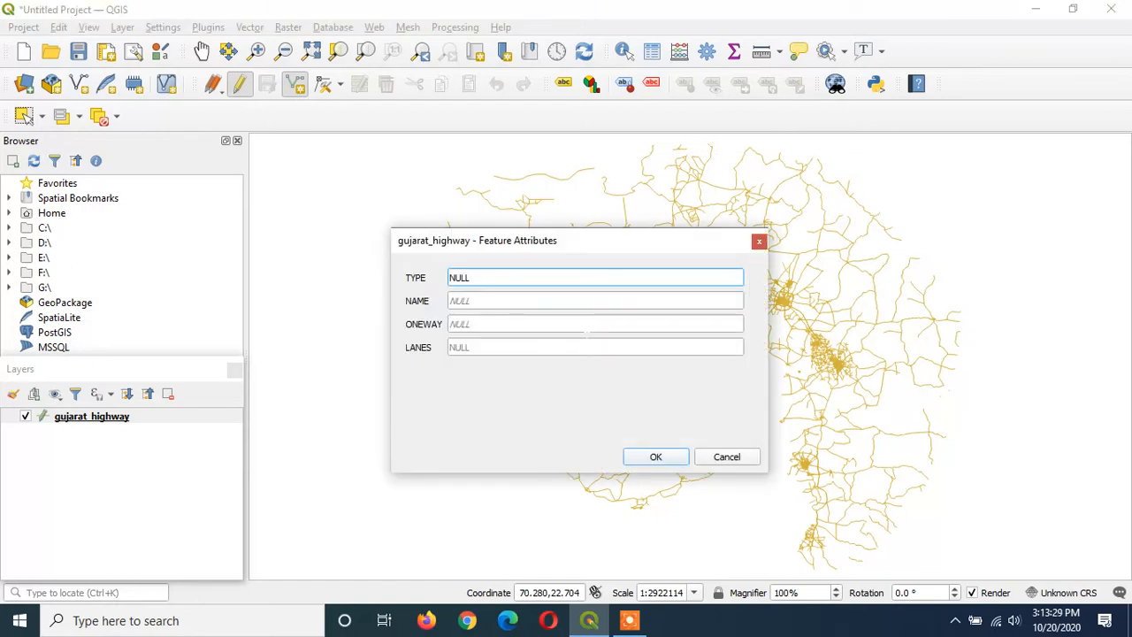
Step: Set the new line's attributes to TYPE Express, NAME NEH1, ONEWAY No and LANES 4
key("BackSpace")
key("BackSpace")
key("BackSpace")
key("BackSpace")
type("Express")
key("Tab")
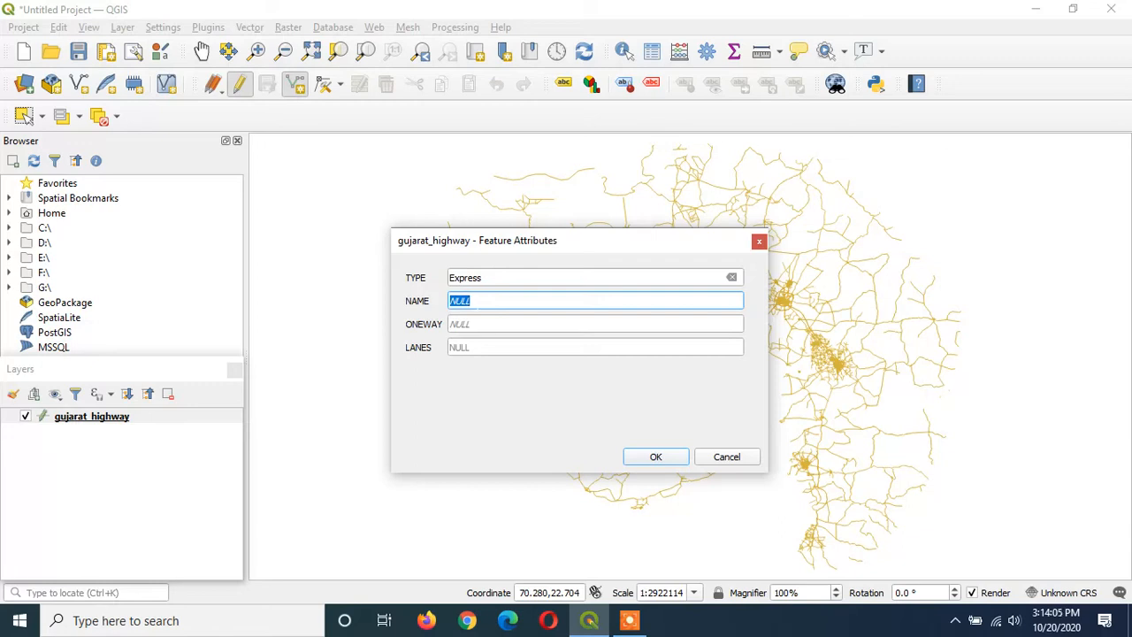
type("NEH1")
key("Tab")
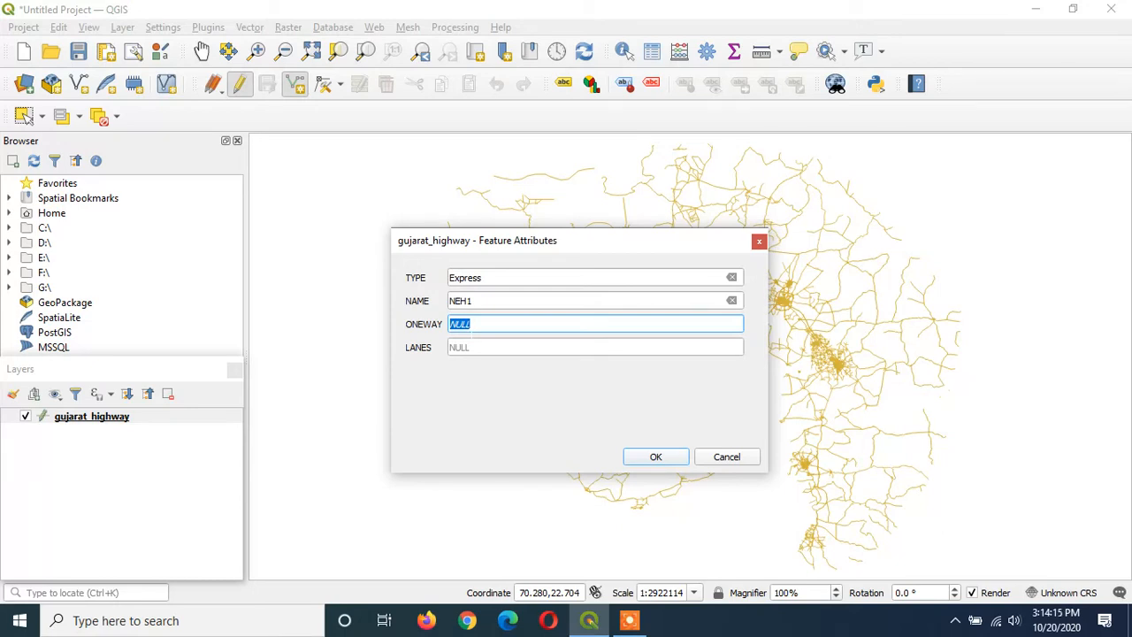
type("No")
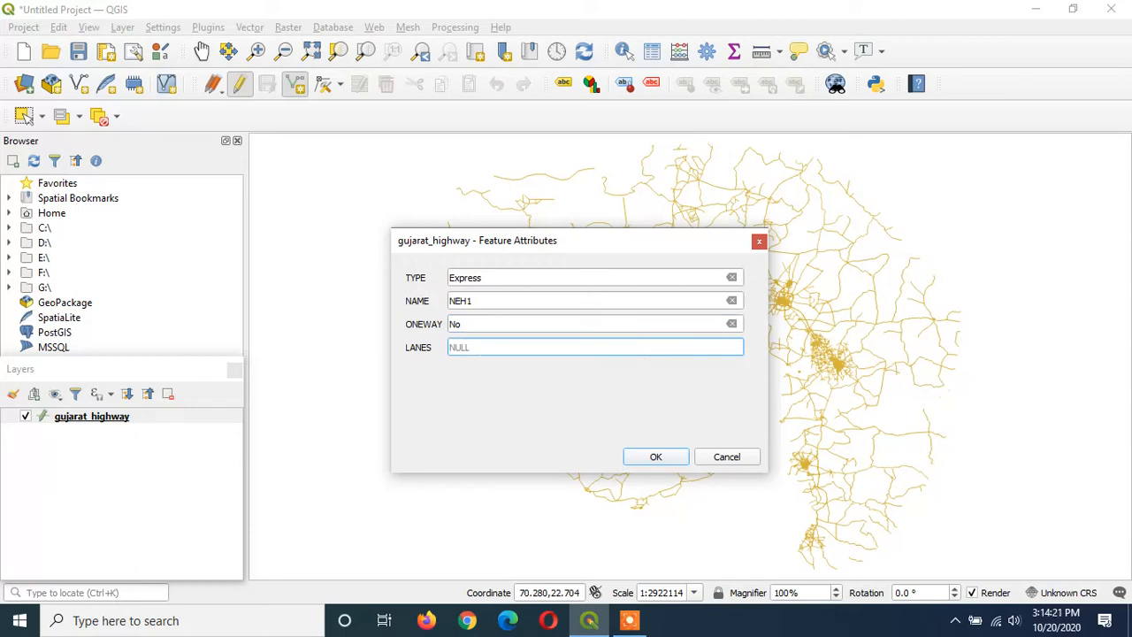
type("4")
left_click(665, 464)
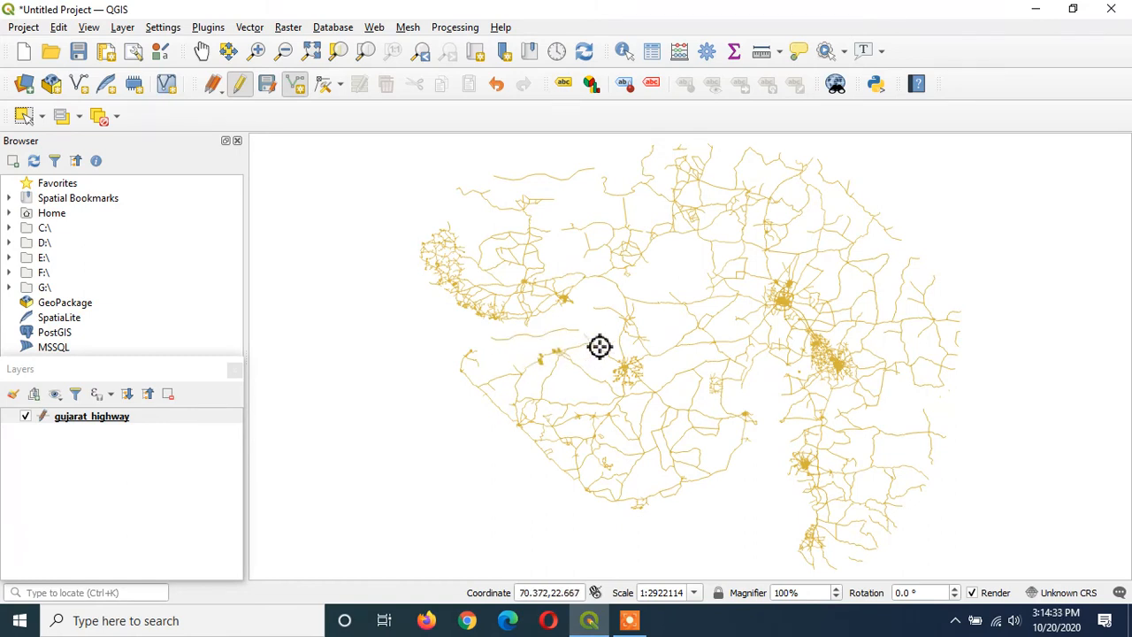
Step: Save the project as proj1 in the Videos folder and save the gujarat_highway layer edits
left_click(79, 52)
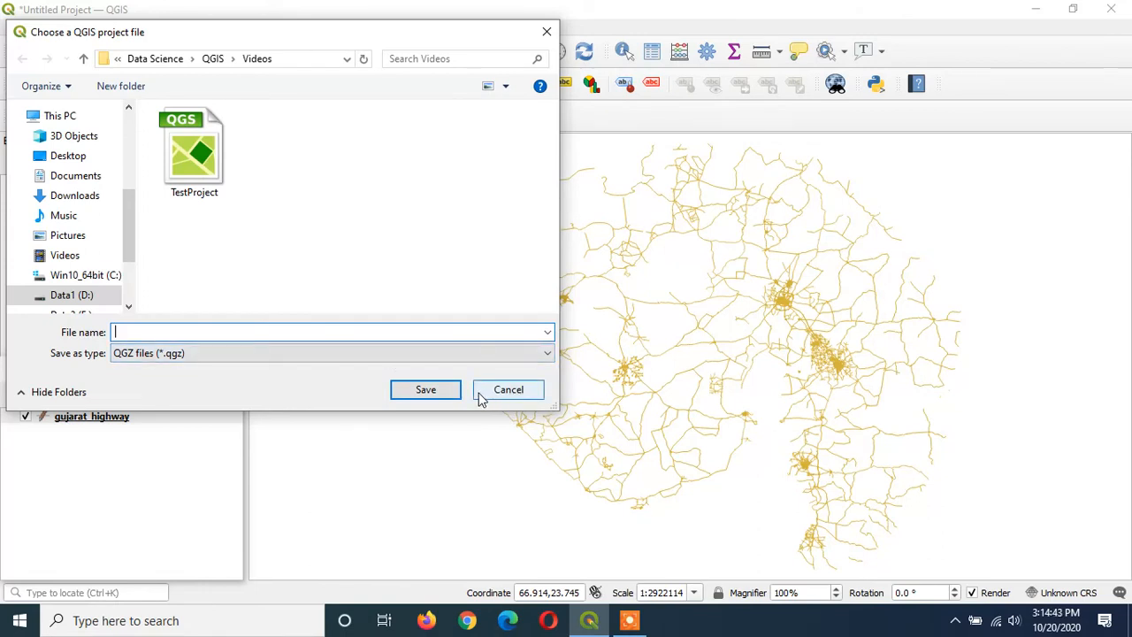
type("pr")
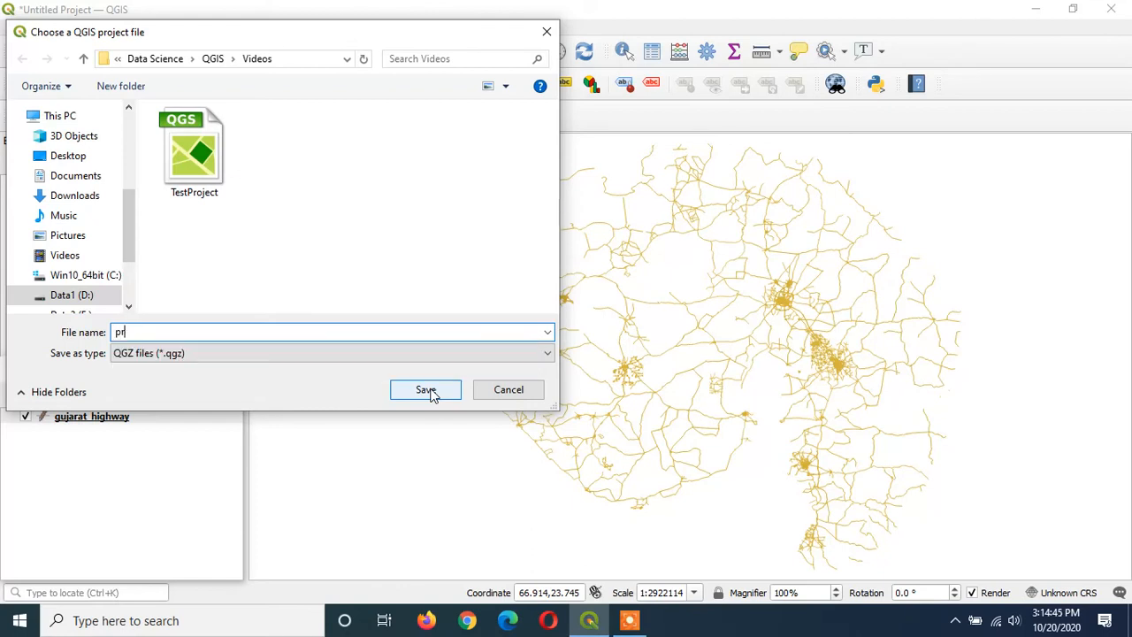
type("oj1")
left_click(424, 393)
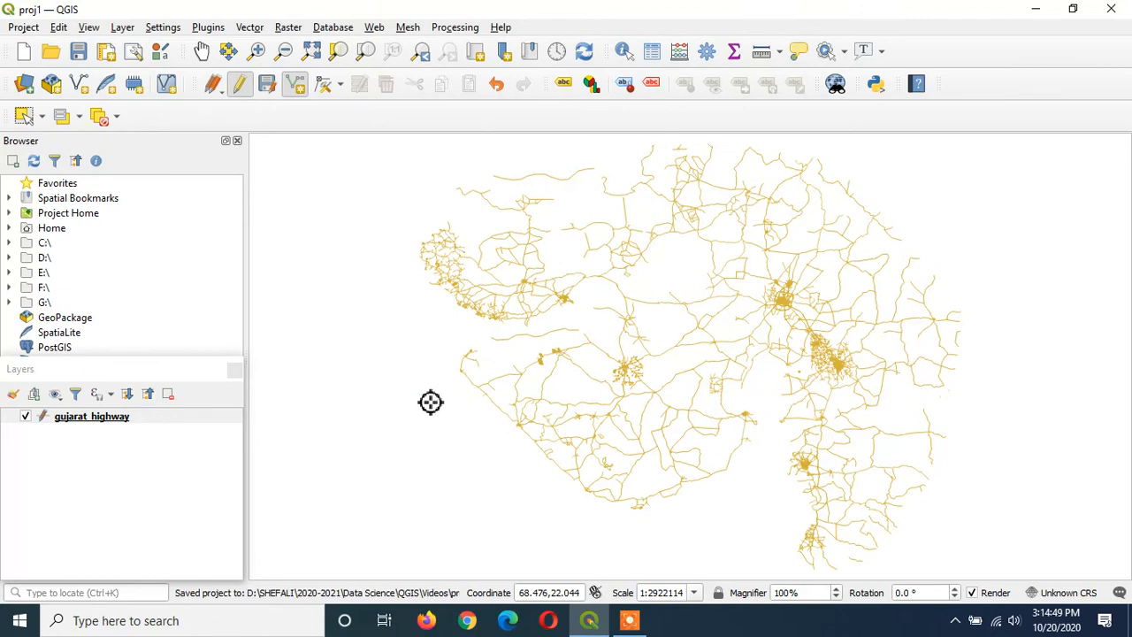
right_click(150, 422)
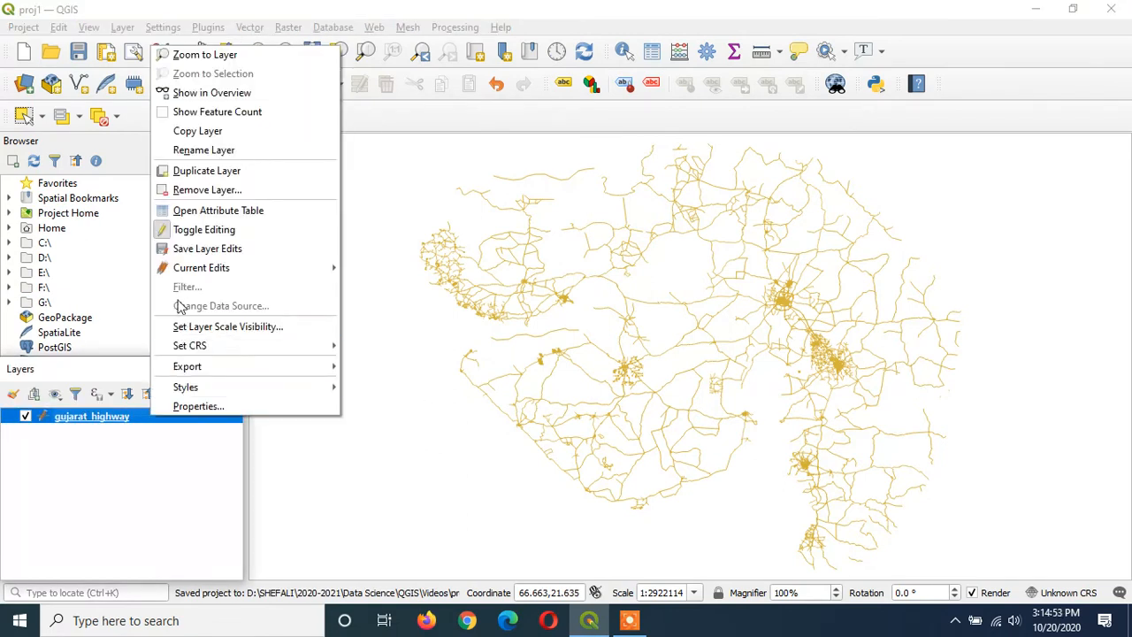
left_click(180, 250)
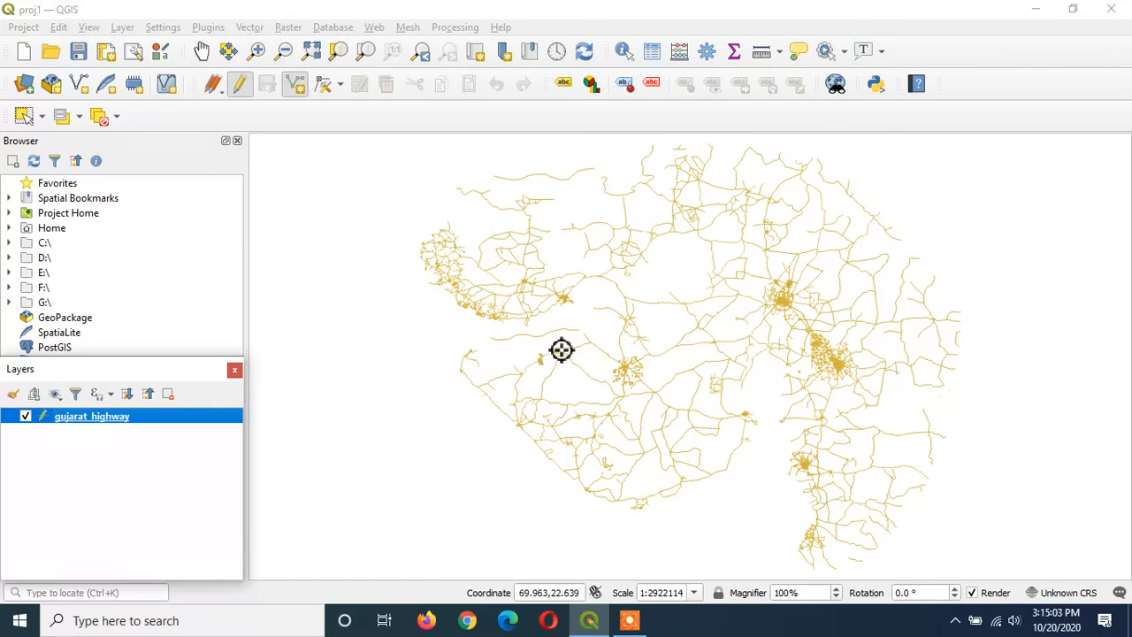
Step: Filter the gujarat_highway attribute table to features with LANES 4 and select the Express record named NEH1
right_click(146, 418)
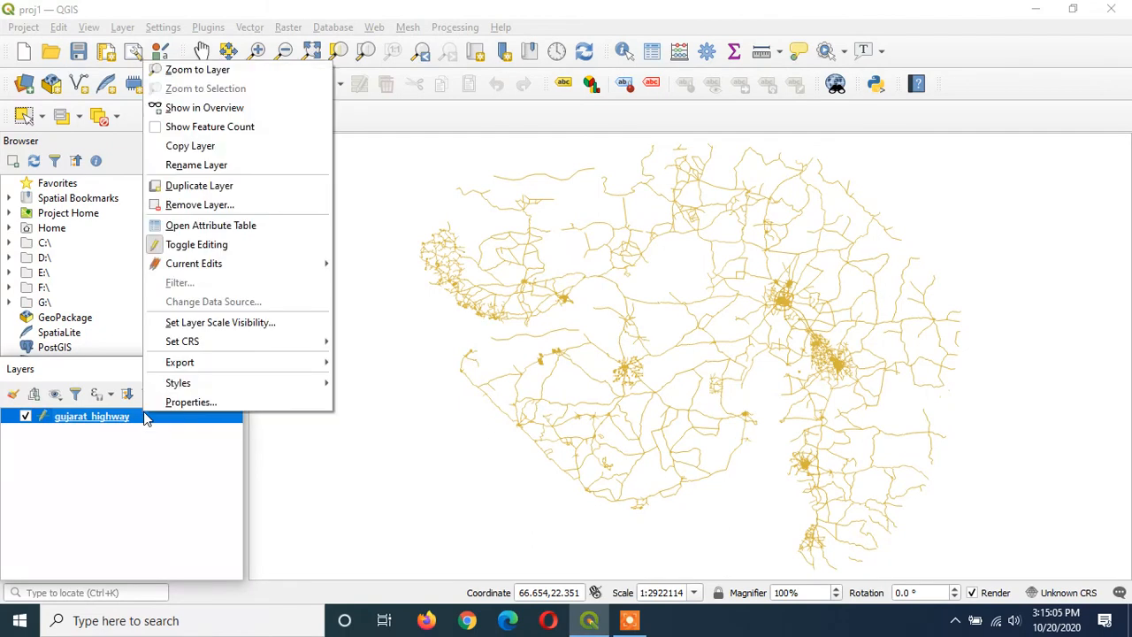
left_click(201, 227)
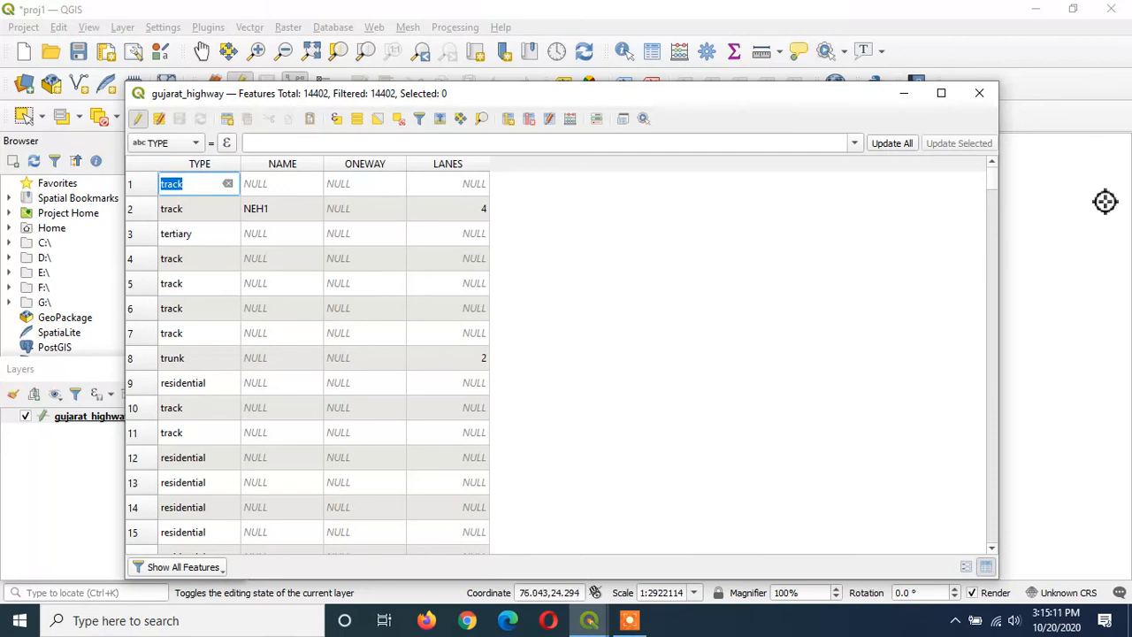
left_click_drag(993, 177, 991, 149)
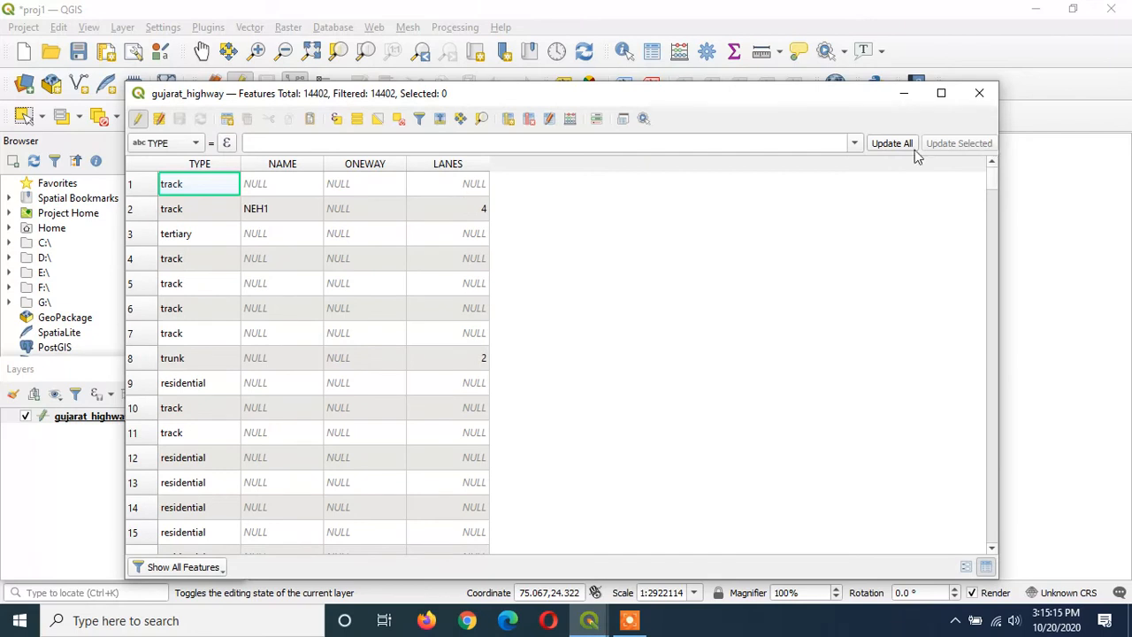
left_click(166, 567)
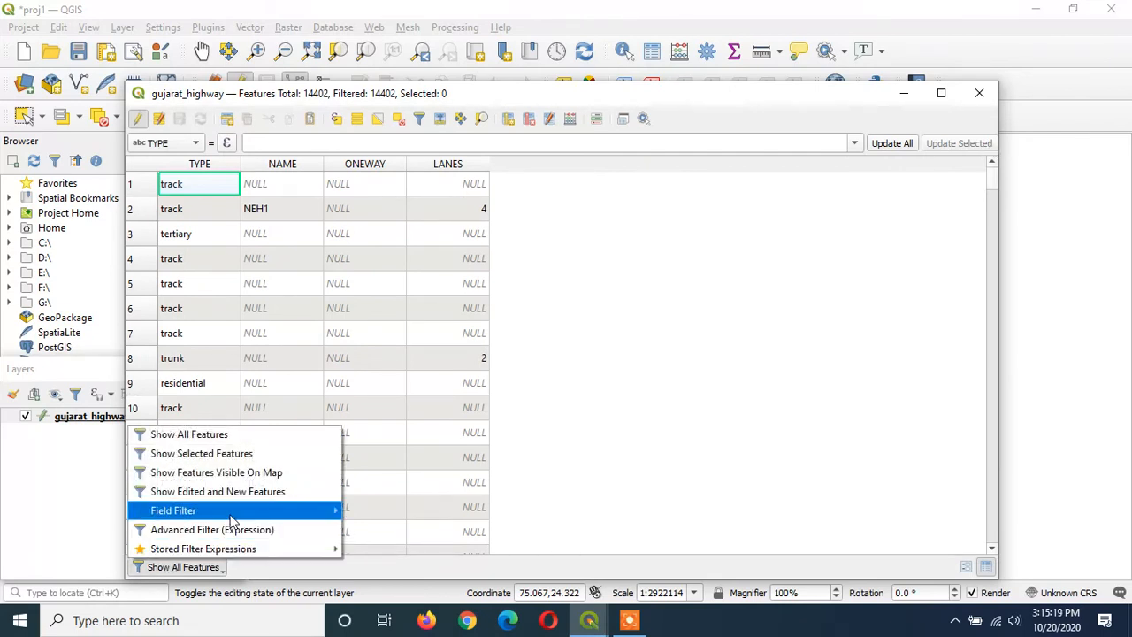
mouse_move(232, 515)
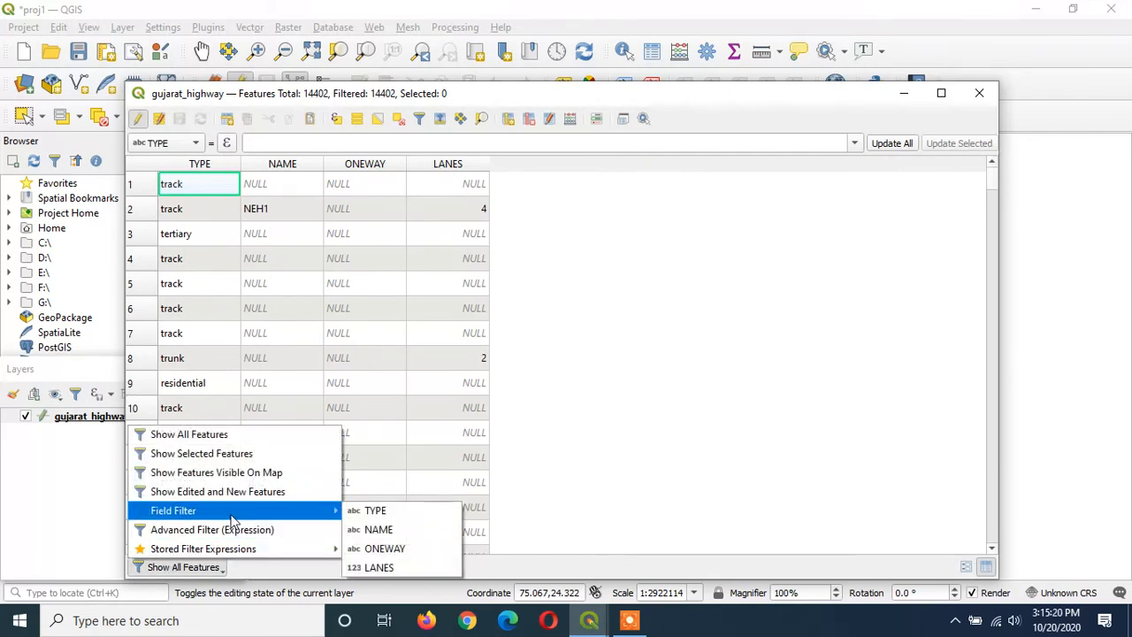
left_click(369, 568)
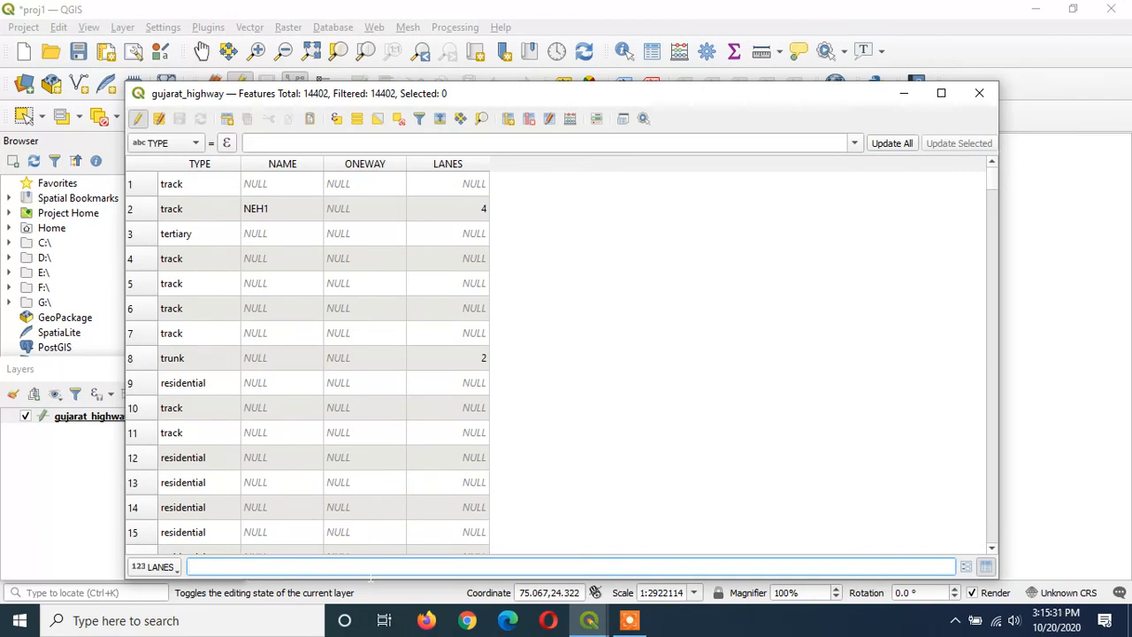
type("4")
key("Return")
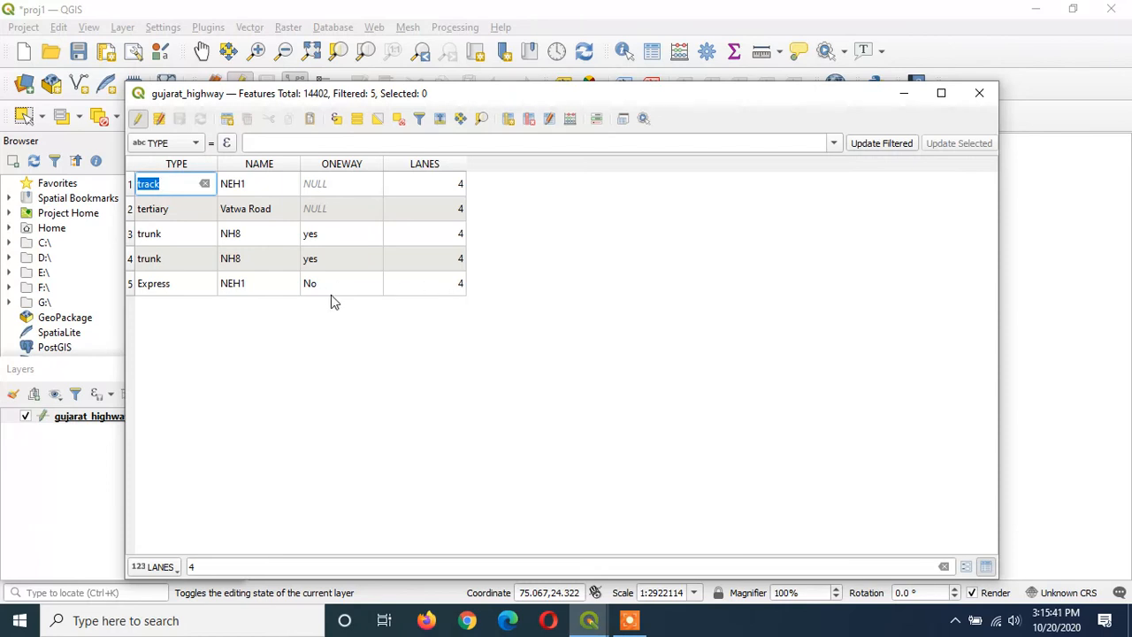
double_click(182, 290)
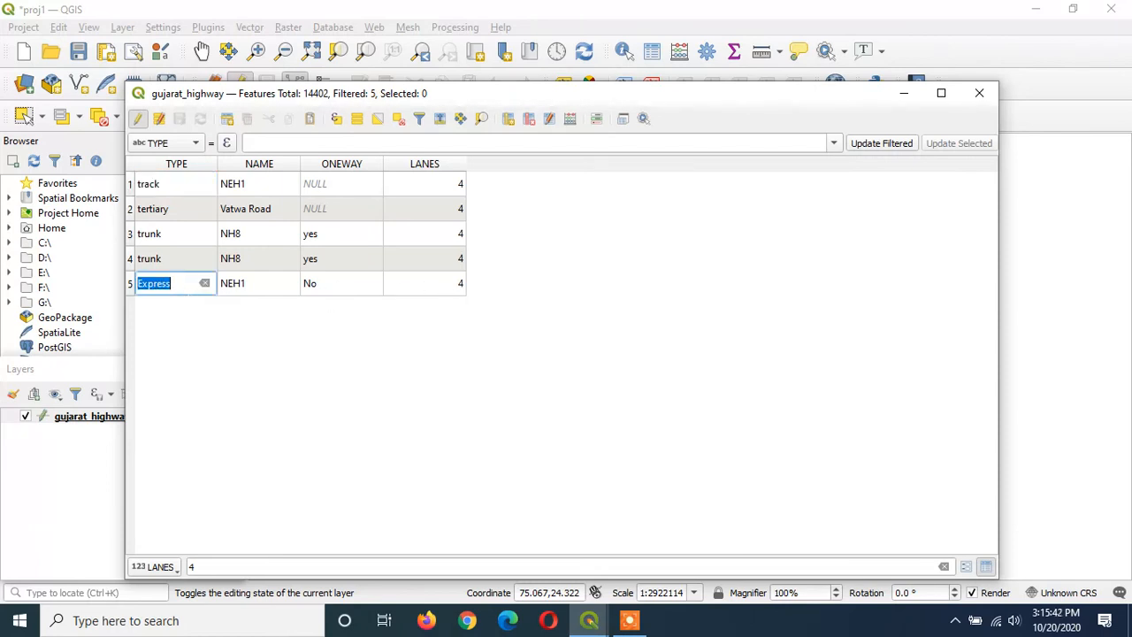
left_click(131, 284)
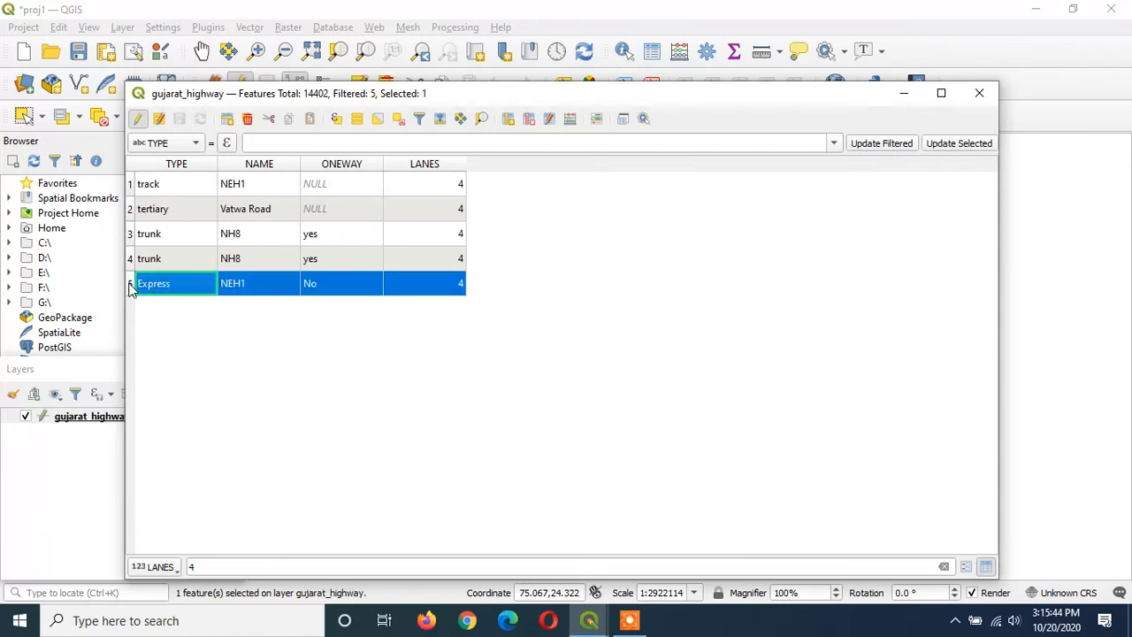
Step: Minimize the attribute table and end the editing session on the gujarat_highway layer
left_click(904, 93)
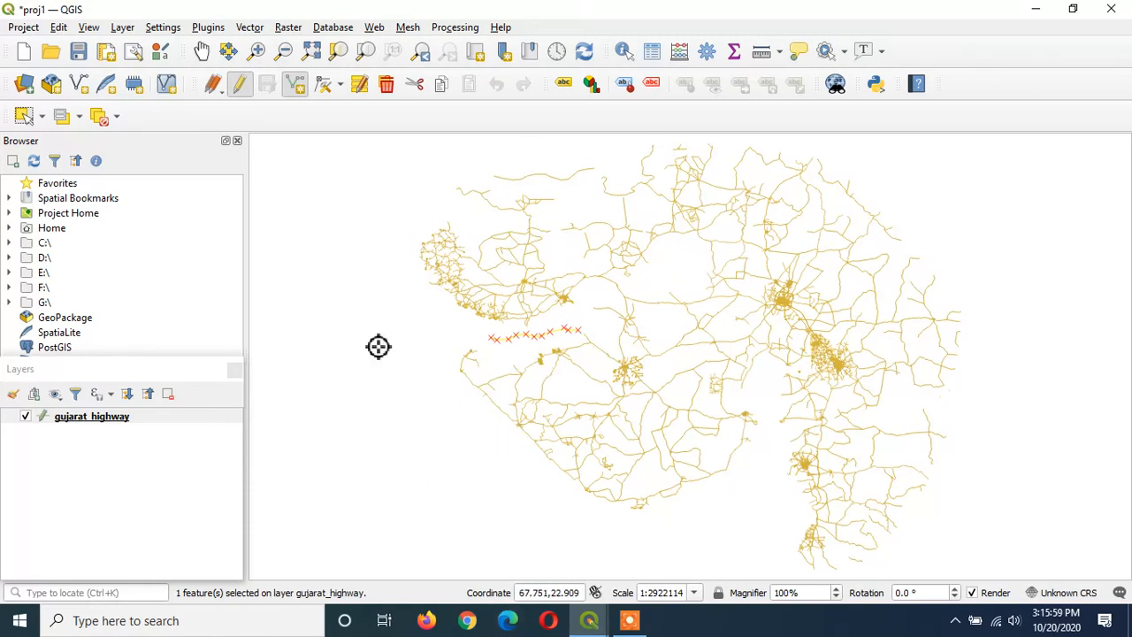
left_click(239, 87)
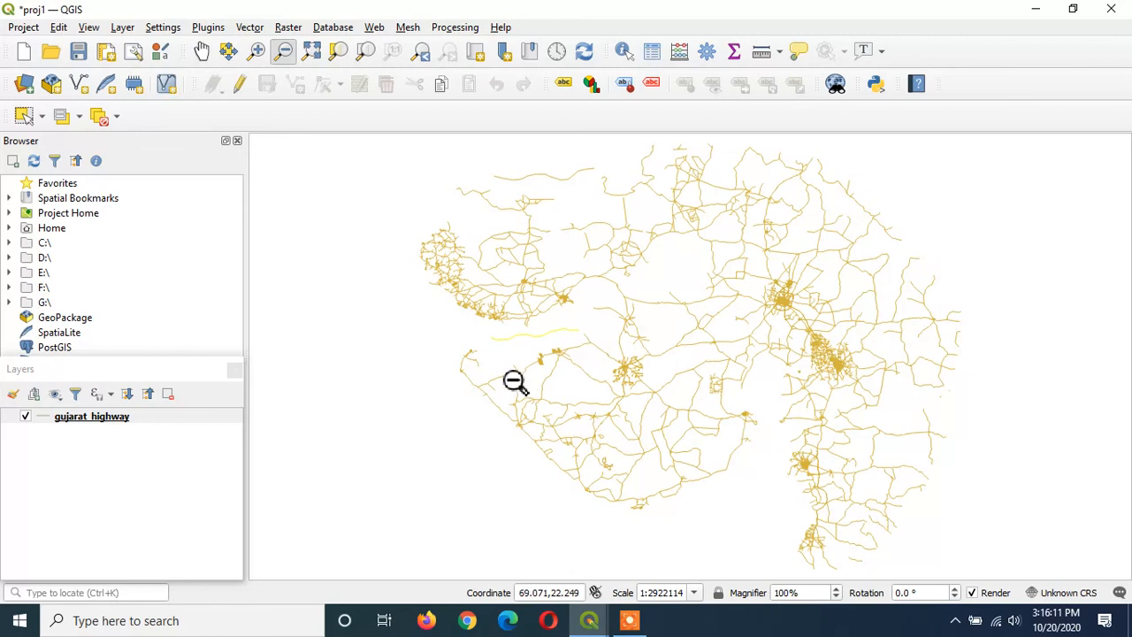
Step: Reopen the gujarat_highway attribute table, filter it by the LANES field with value 4, and select the Express record
right_click(70, 420)
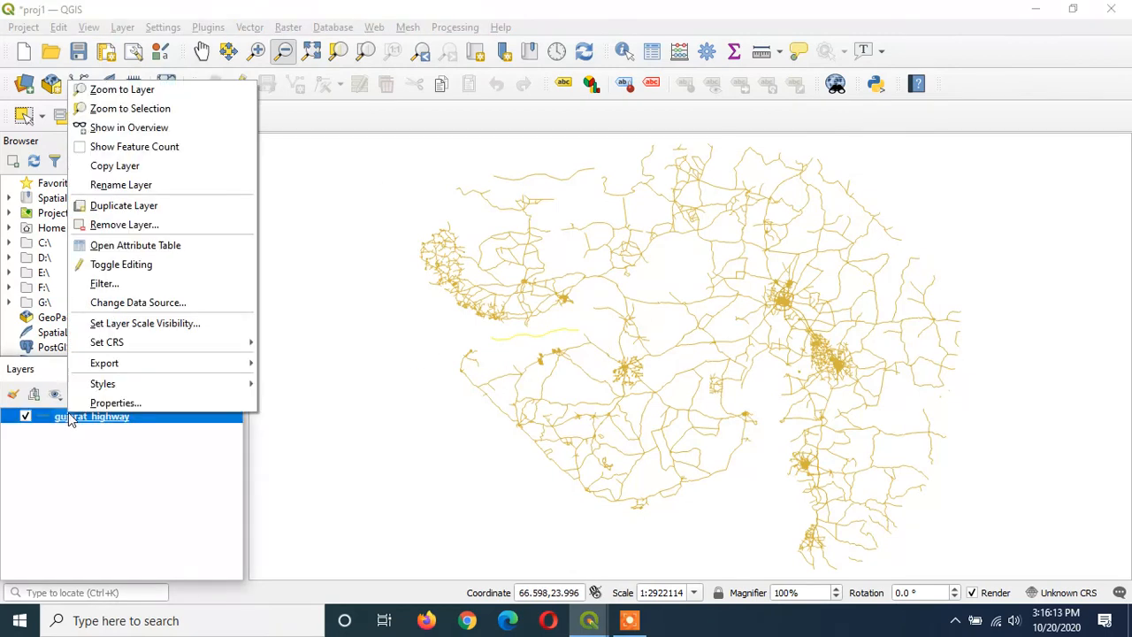
left_click(124, 251)
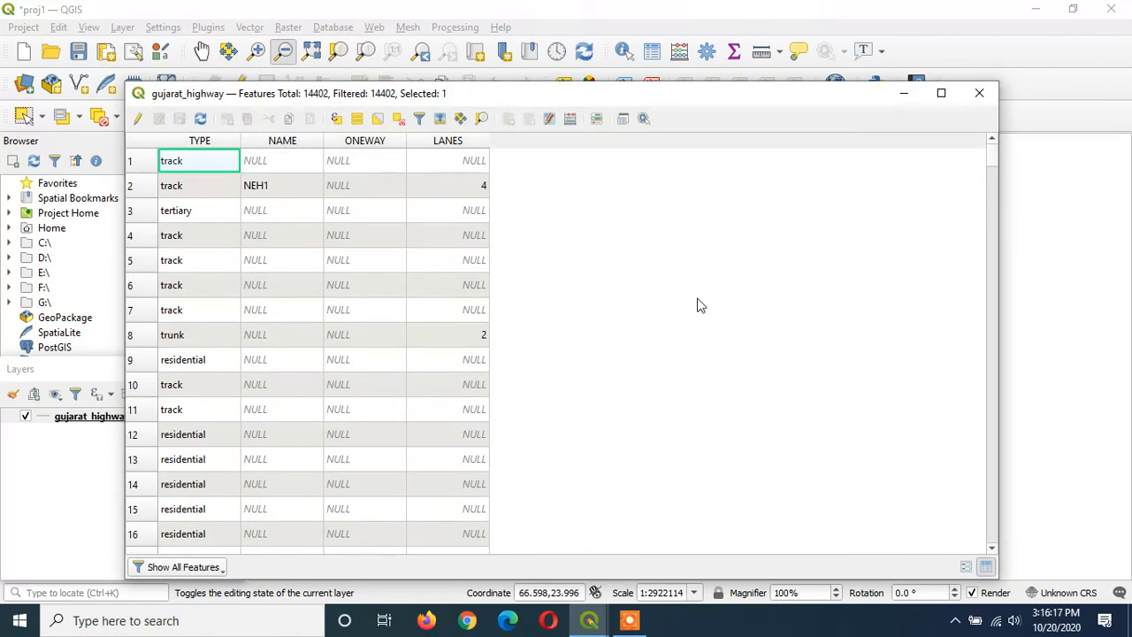
left_click(193, 571)
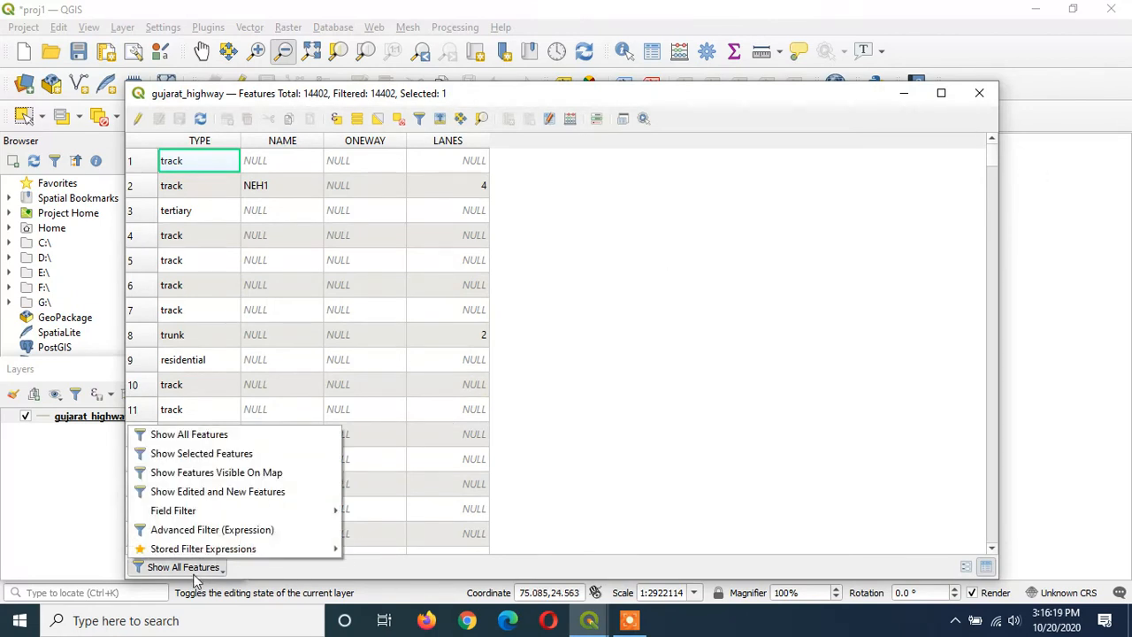
mouse_move(297, 513)
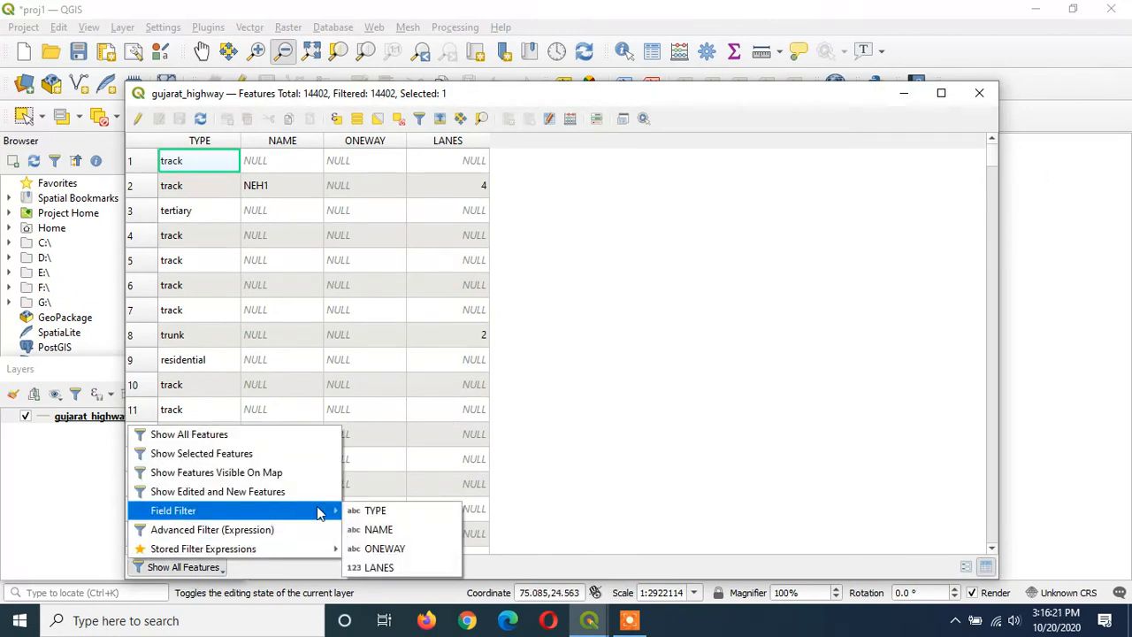
left_click(379, 567)
type("4")
key("Return")
left_click(130, 262)
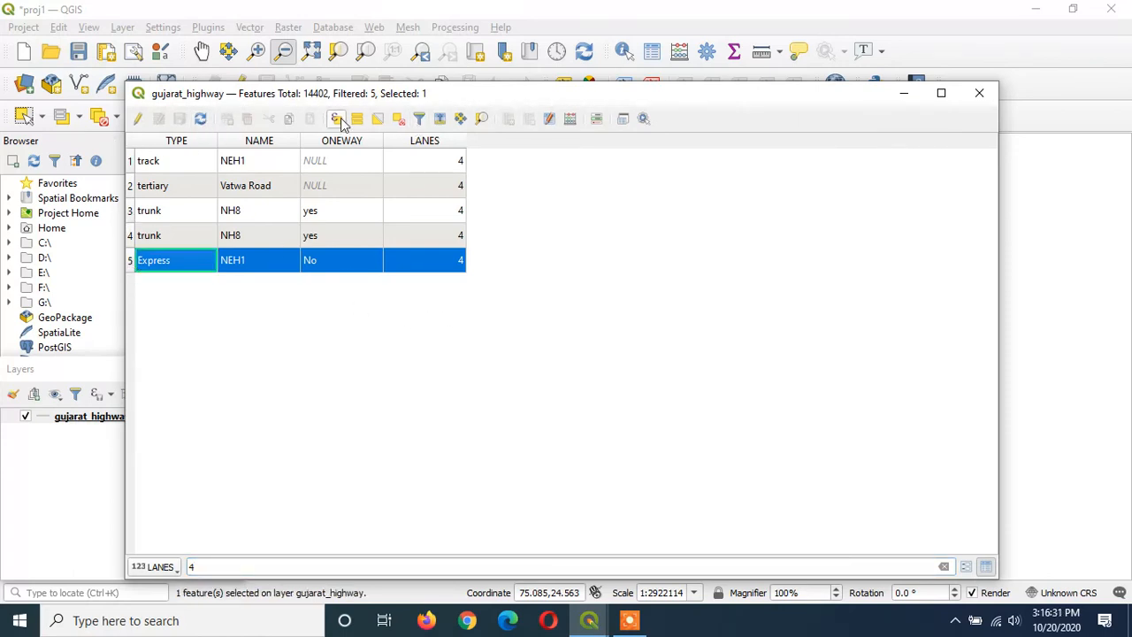
Step: Clear the selection of the Express record and close the attribute table
left_click(400, 120)
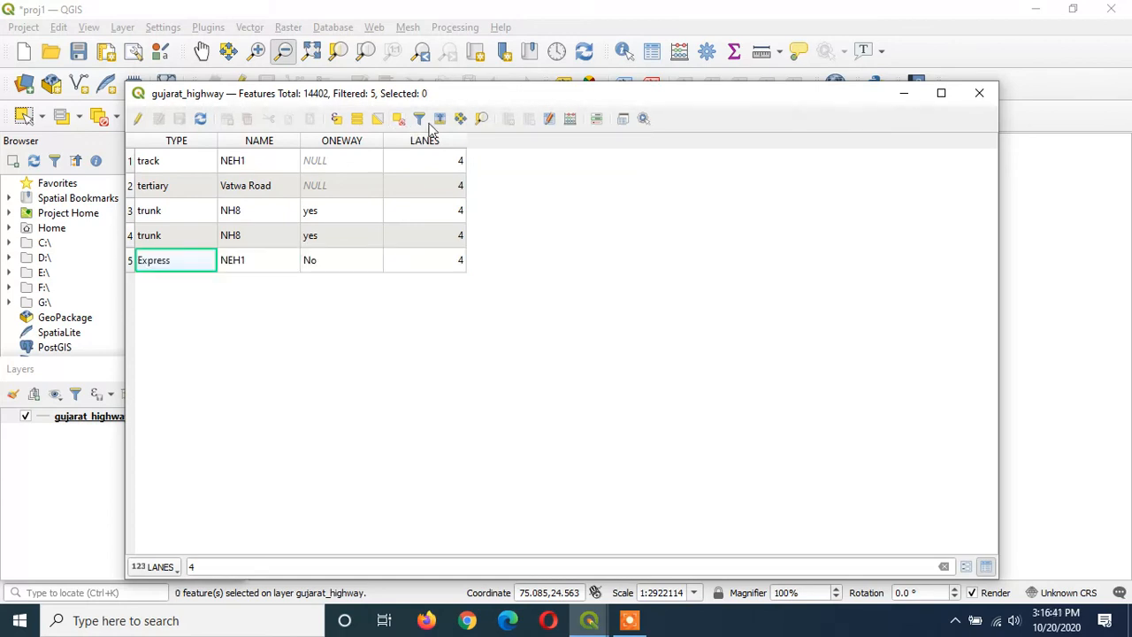
left_click(979, 94)
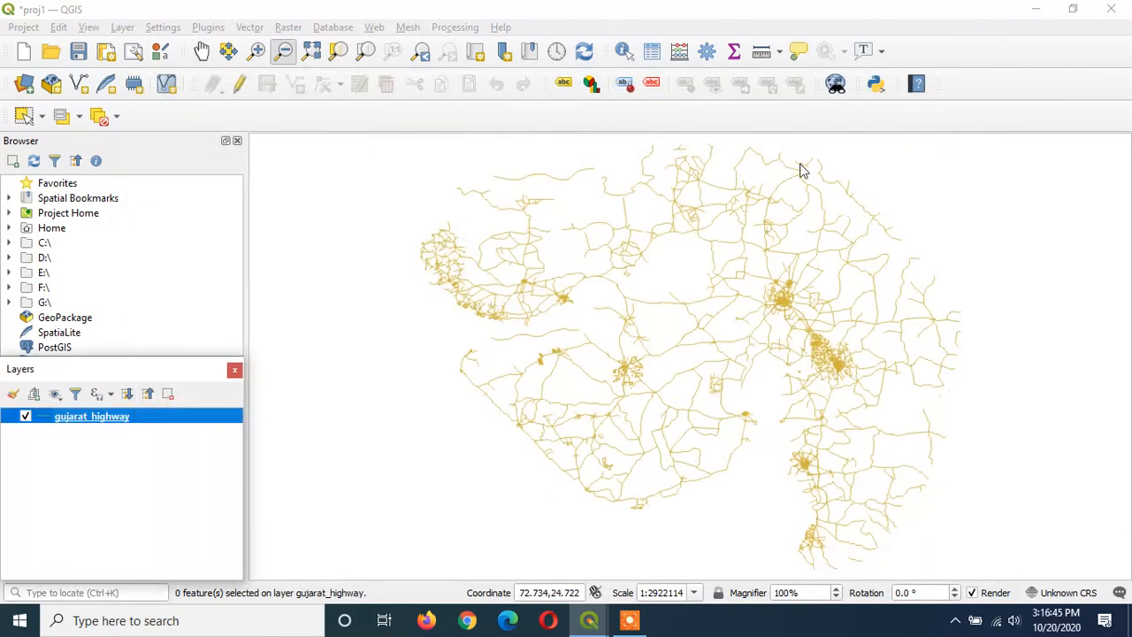